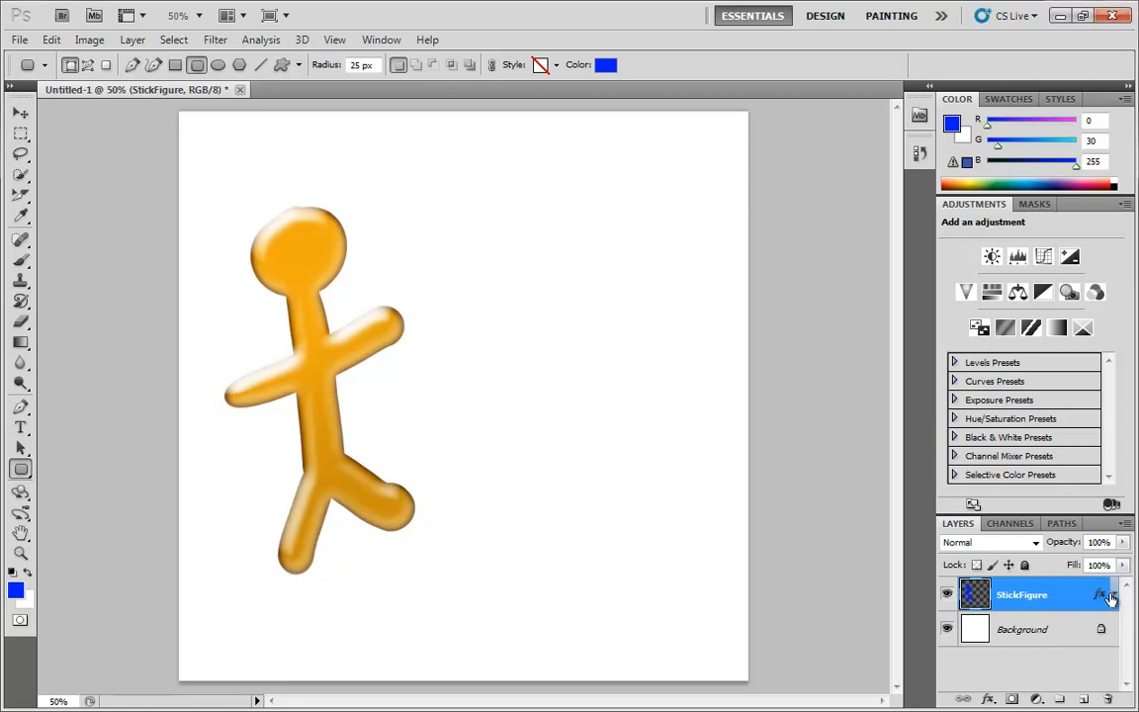
# Step: Expand StickFigure's layer effects and toggle the individual effects and the whole set off and on to compare their appearance
pyautogui.click(1114, 598)
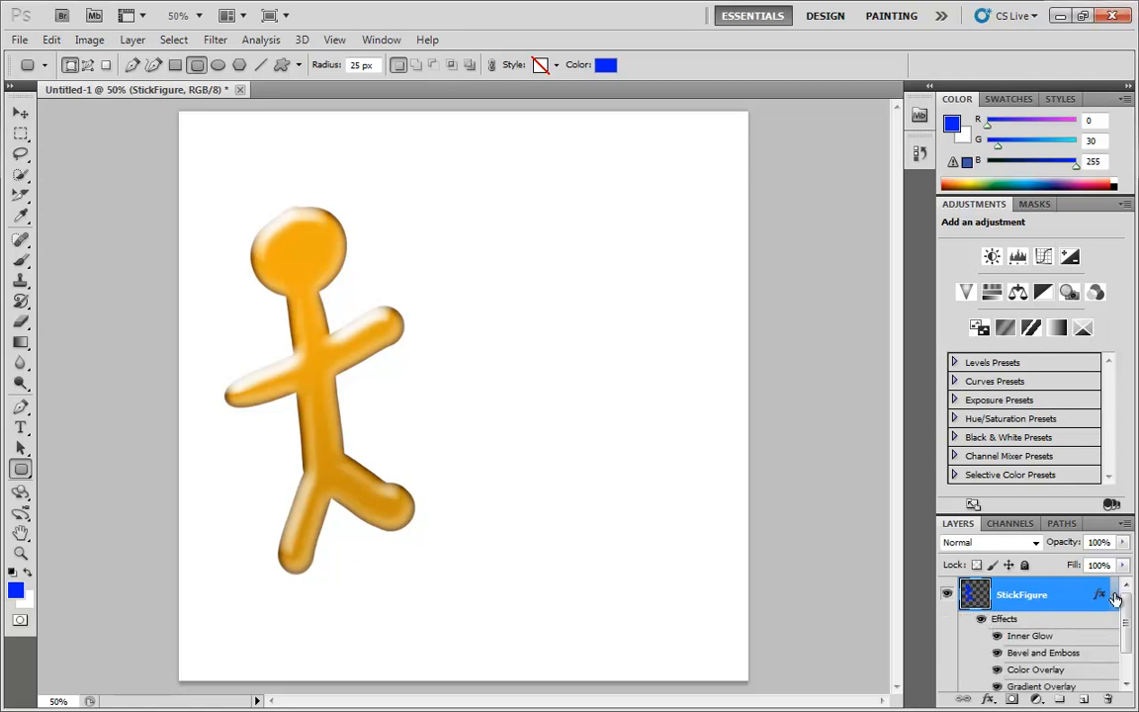
pyautogui.moveTo(1127, 605); pyautogui.dragTo(1127, 623)
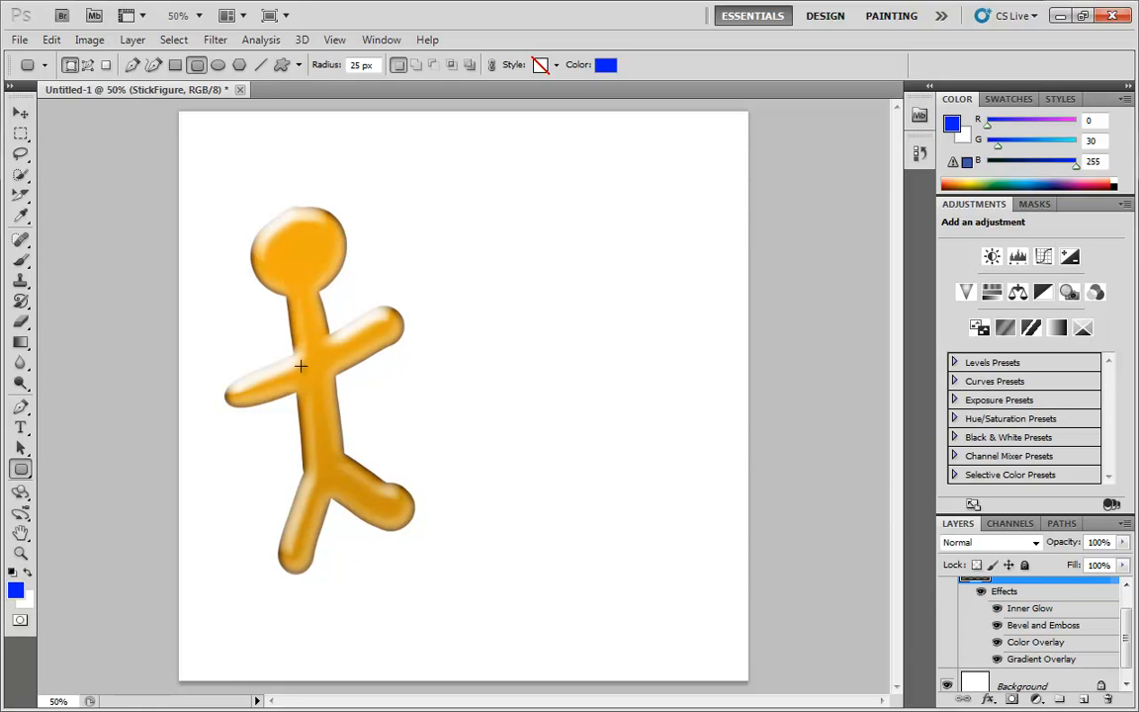
pyautogui.click(999, 643)
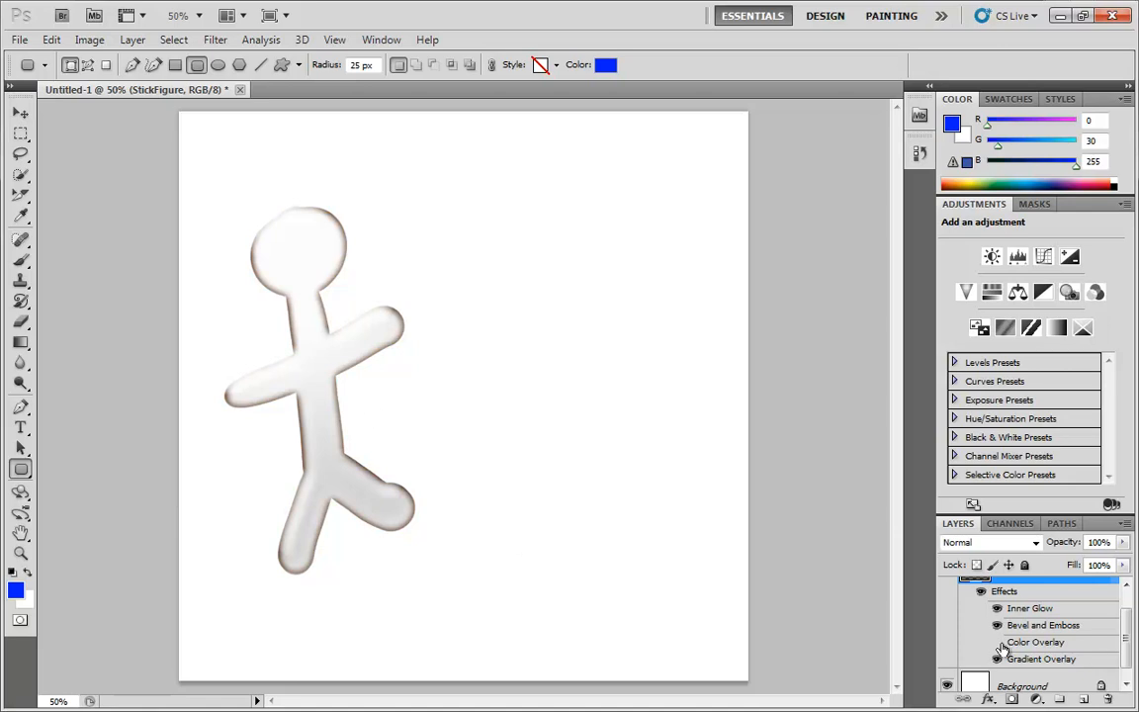
pyautogui.click(999, 643)
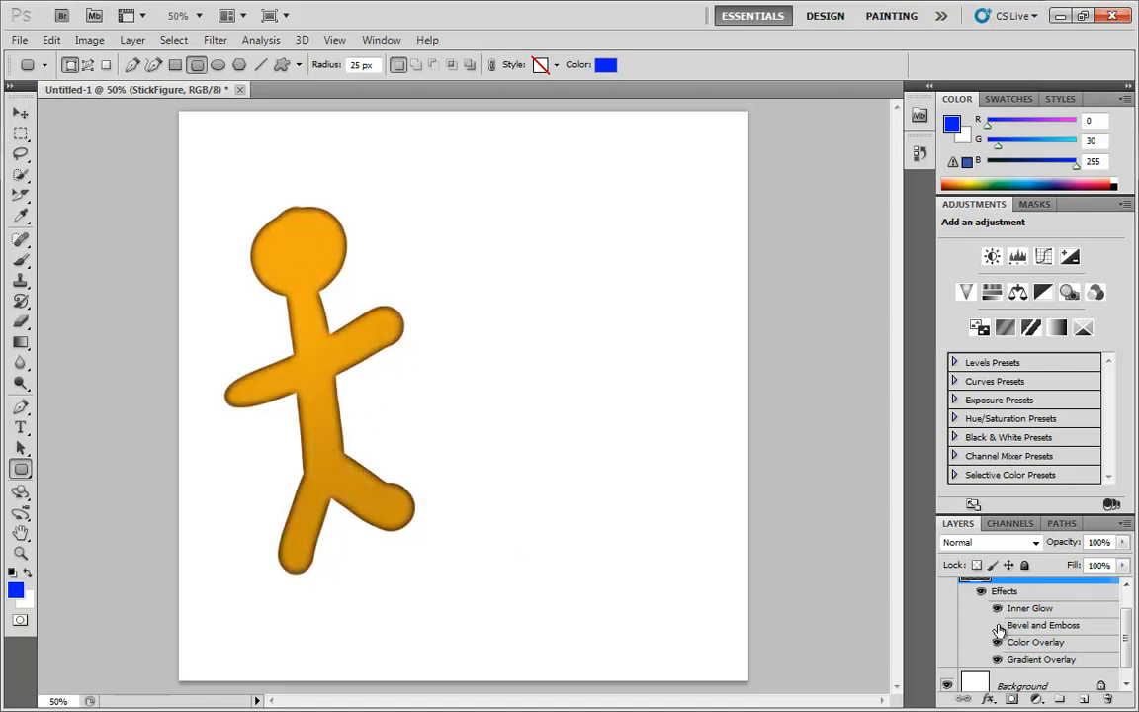
pyautogui.click(997, 625)
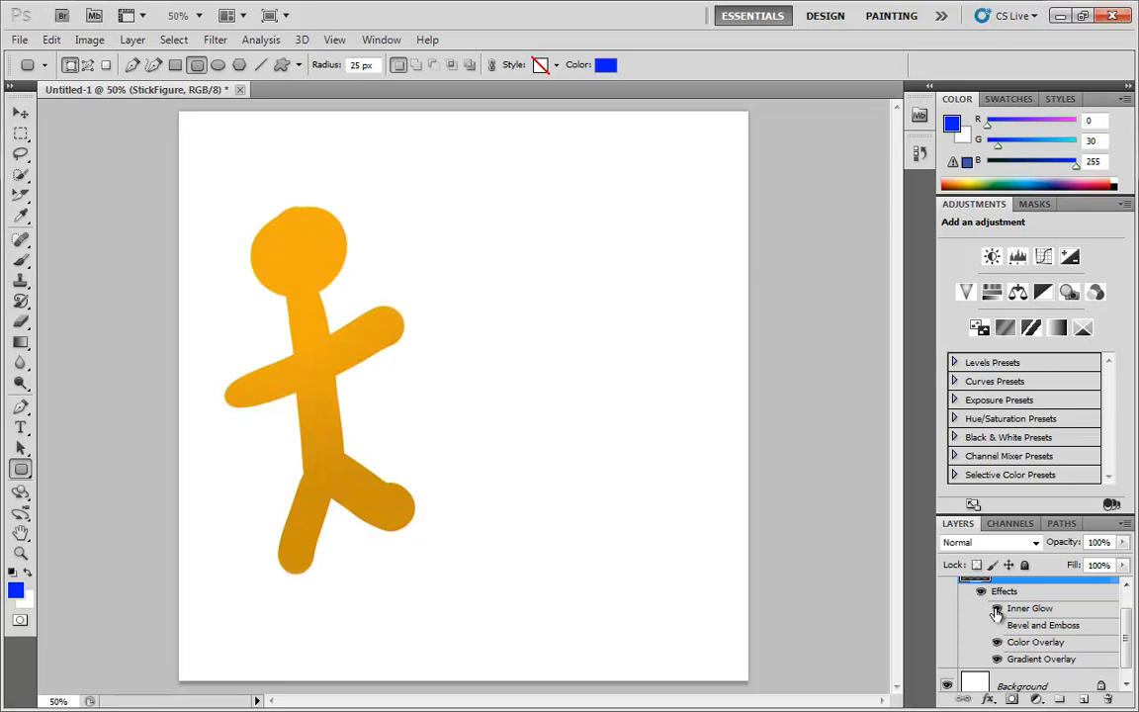
pyautogui.click(998, 626)
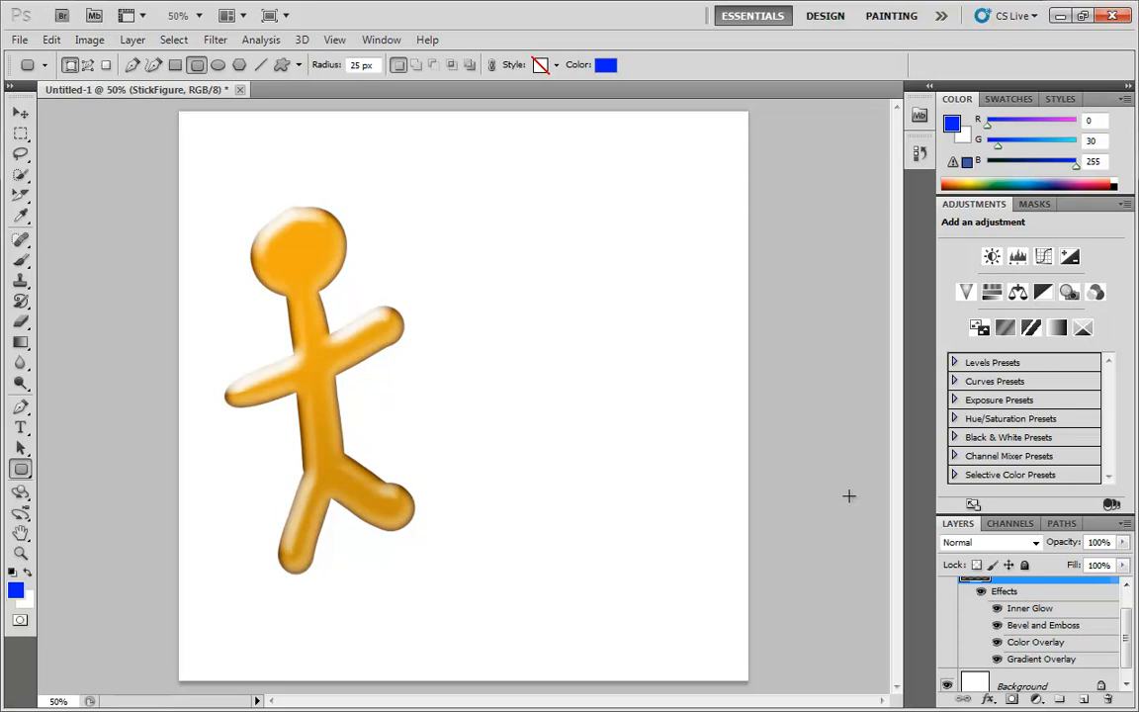
pyautogui.click(981, 593)
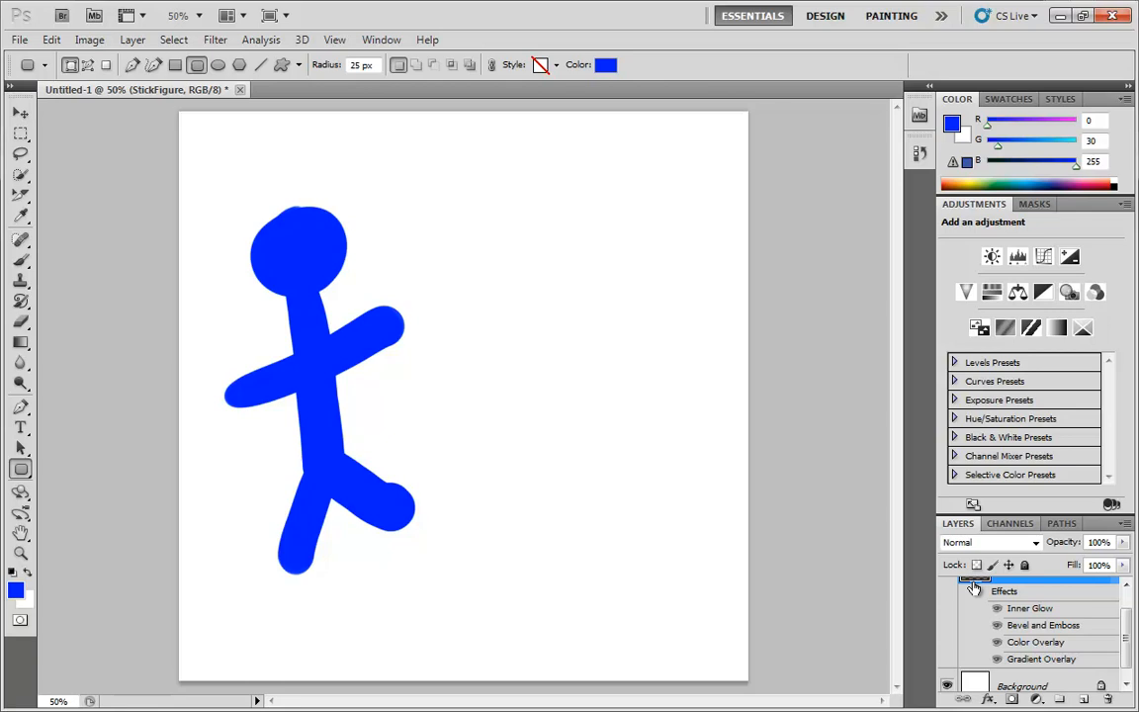
pyautogui.click(974, 591)
# Step: Collapse the Adjustments area to enlarge the layer list, and delete the Bevel and Emboss effect from StickFigure
pyautogui.scroll(2, 1128, 615)
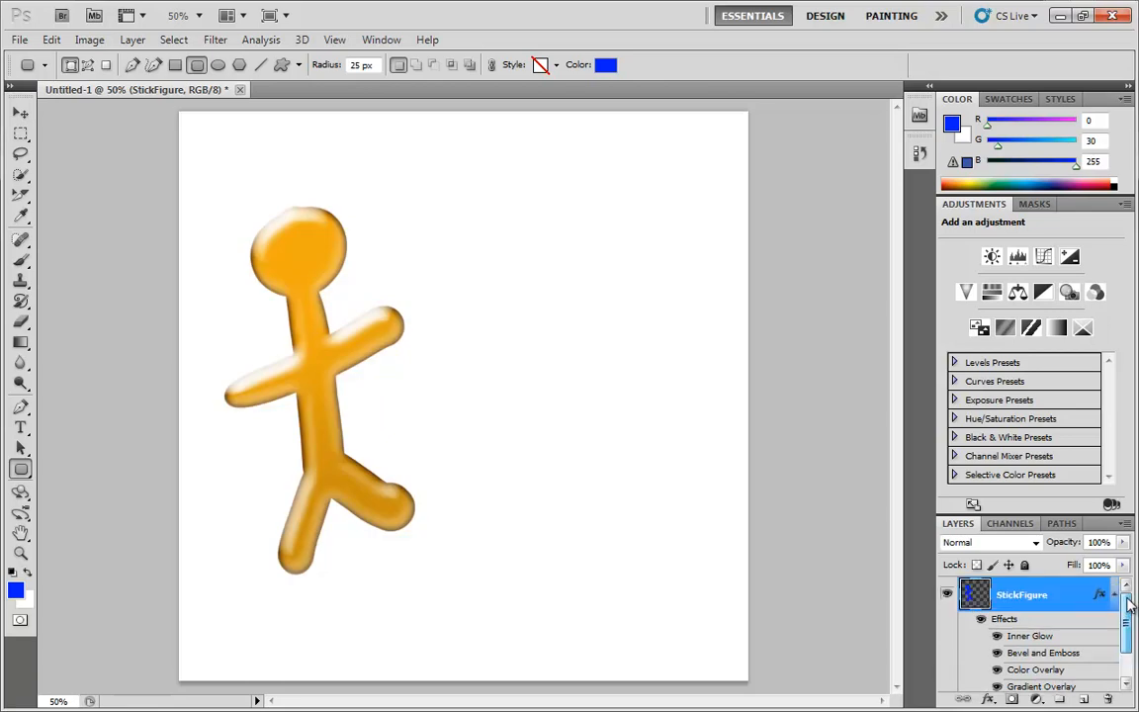
pyautogui.moveTo(1128, 615); pyautogui.dragTo(1128, 619)
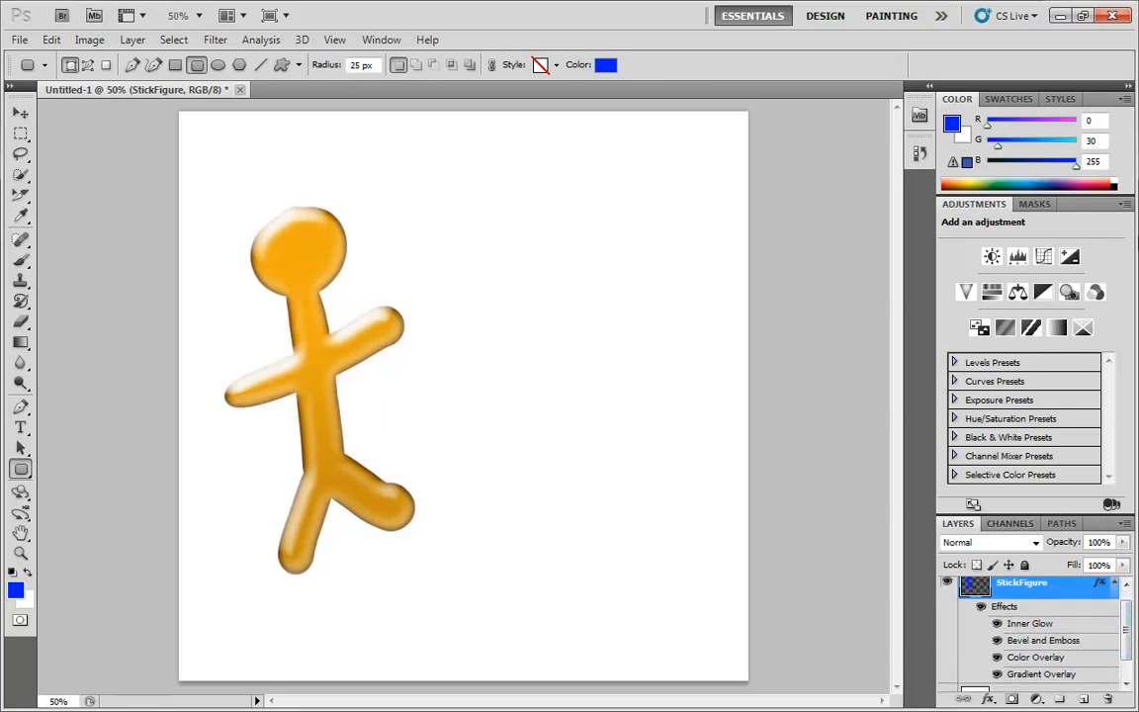
pyautogui.doubleClick(1094, 206)
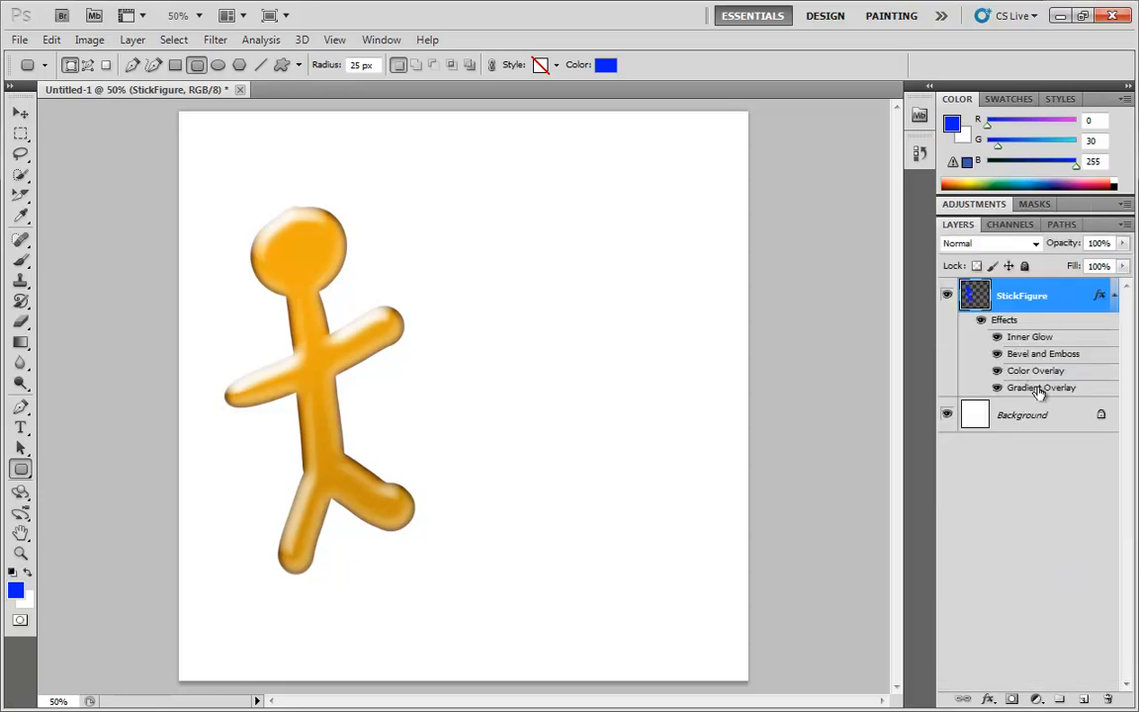
pyautogui.moveTo(1039, 392); pyautogui.dragTo(1109, 699)
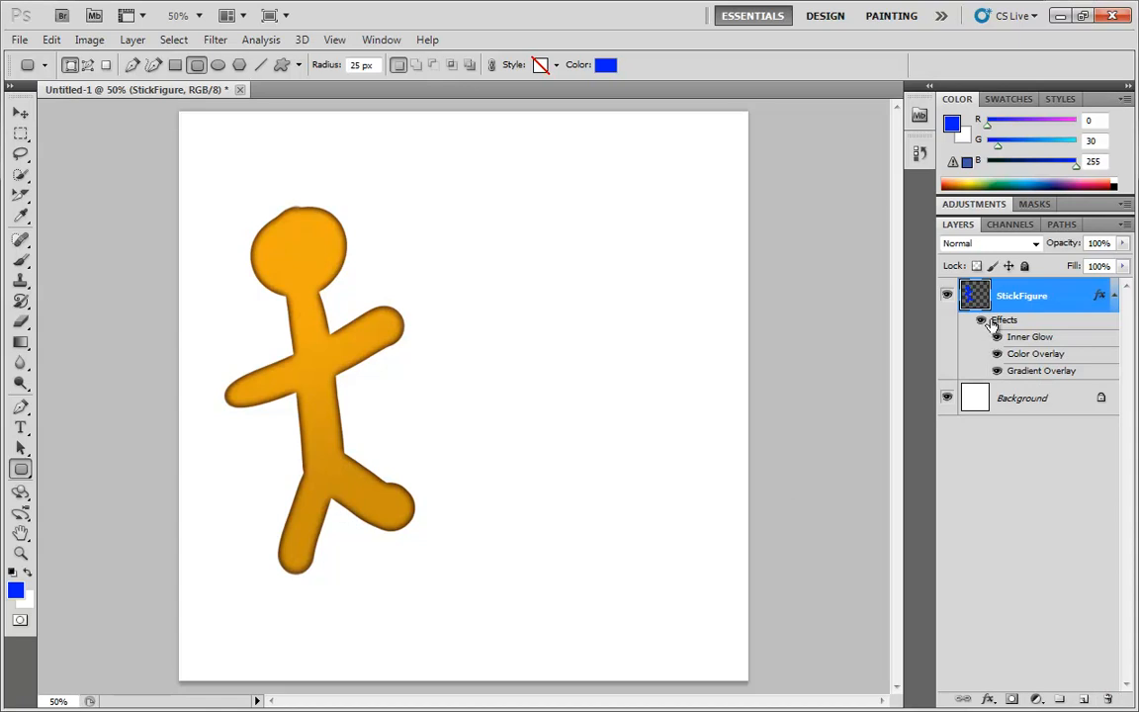
# Step: Remove all layer effects from StickFigure twice, once through the Effects group and once through the layer's effects marker, undoing each removal
pyautogui.moveTo(991, 324); pyautogui.dragTo(1109, 699)
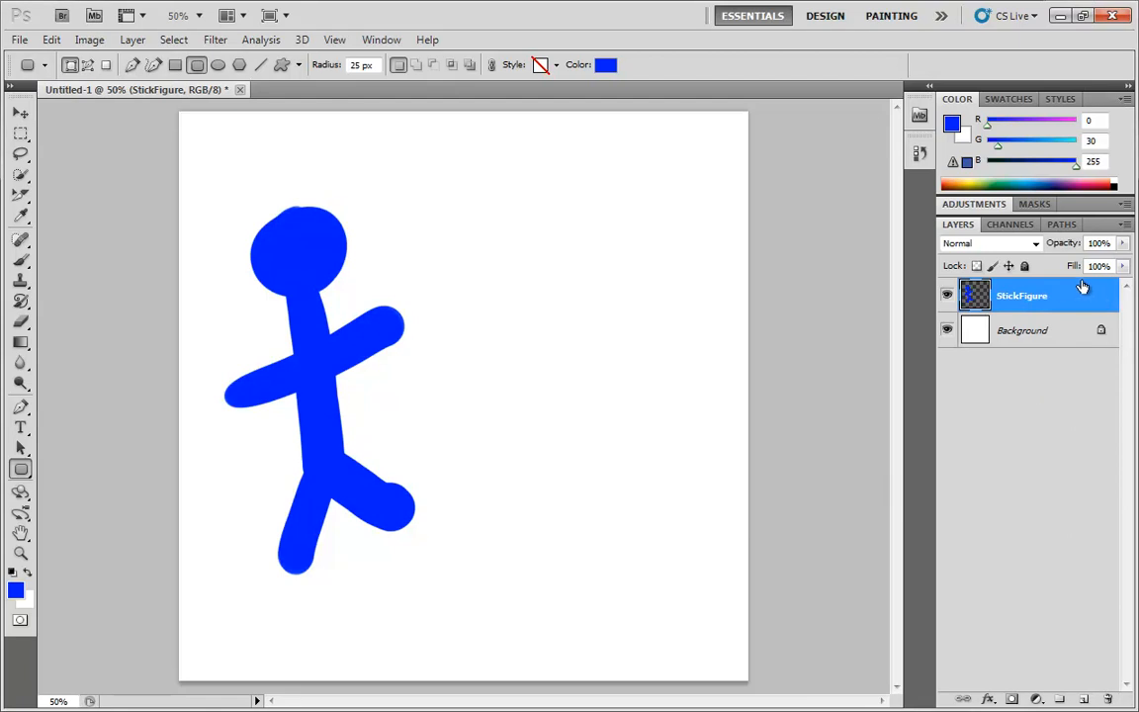
pyautogui.hotkey('ctrl', 'z')
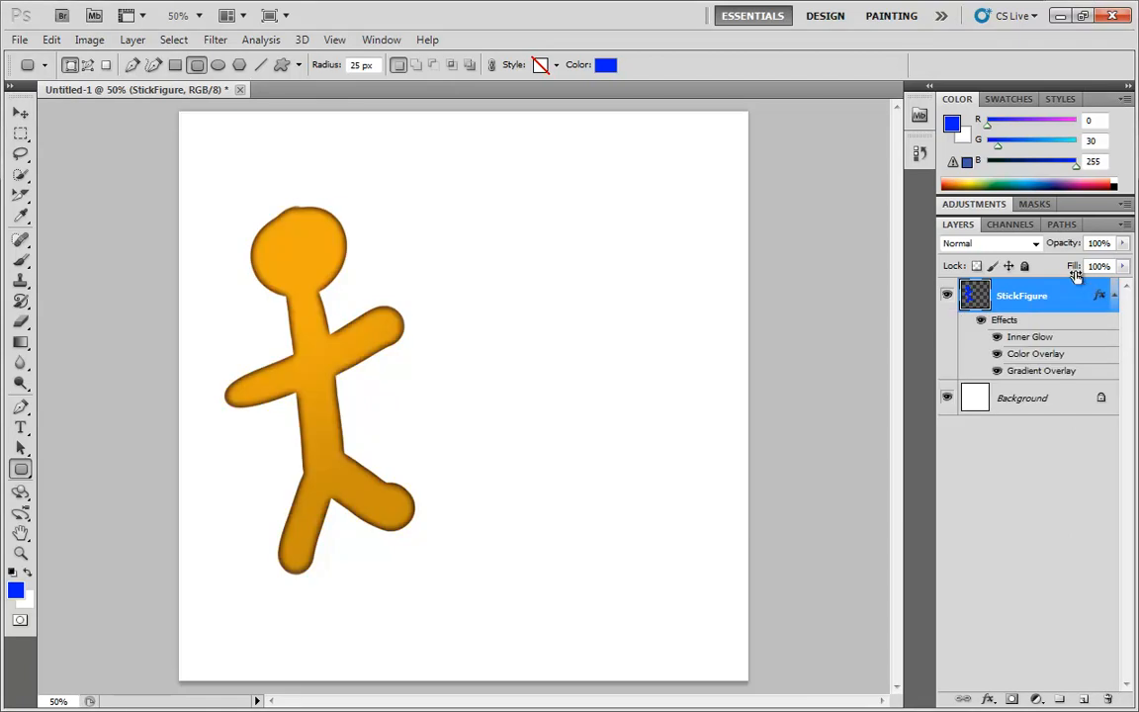
pyautogui.moveTo(1101, 297); pyautogui.dragTo(1107, 699)
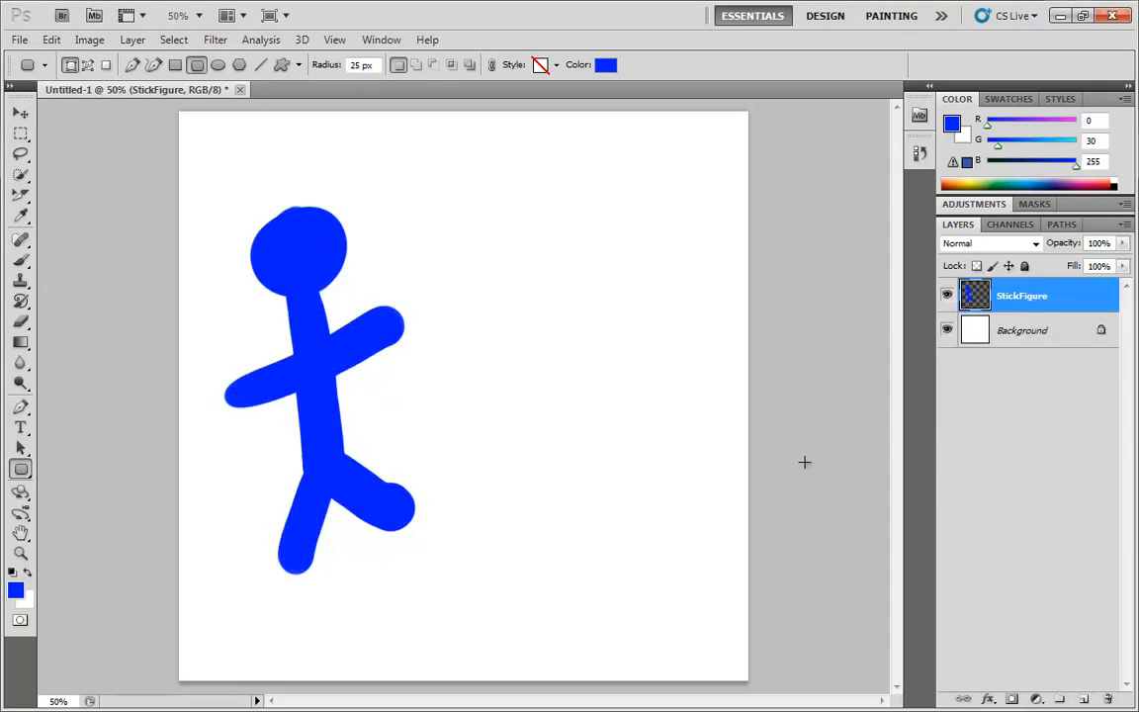
pyautogui.hotkey('ctrl', 'z')
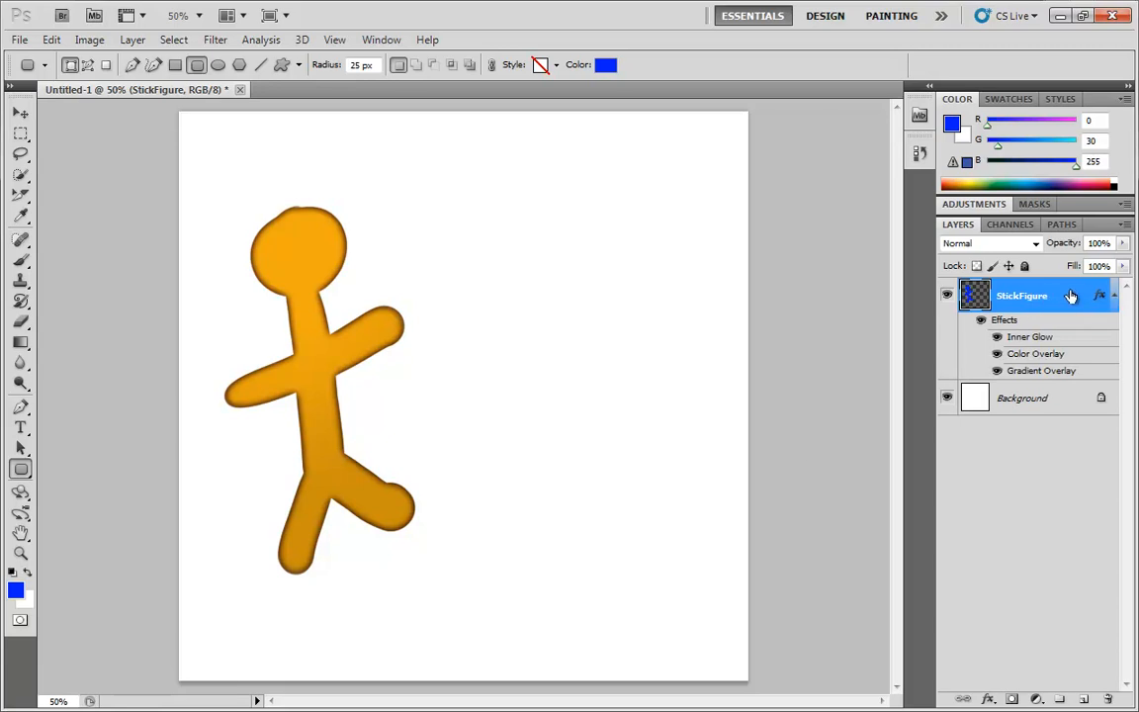
pyautogui.rightClick(1095, 297)
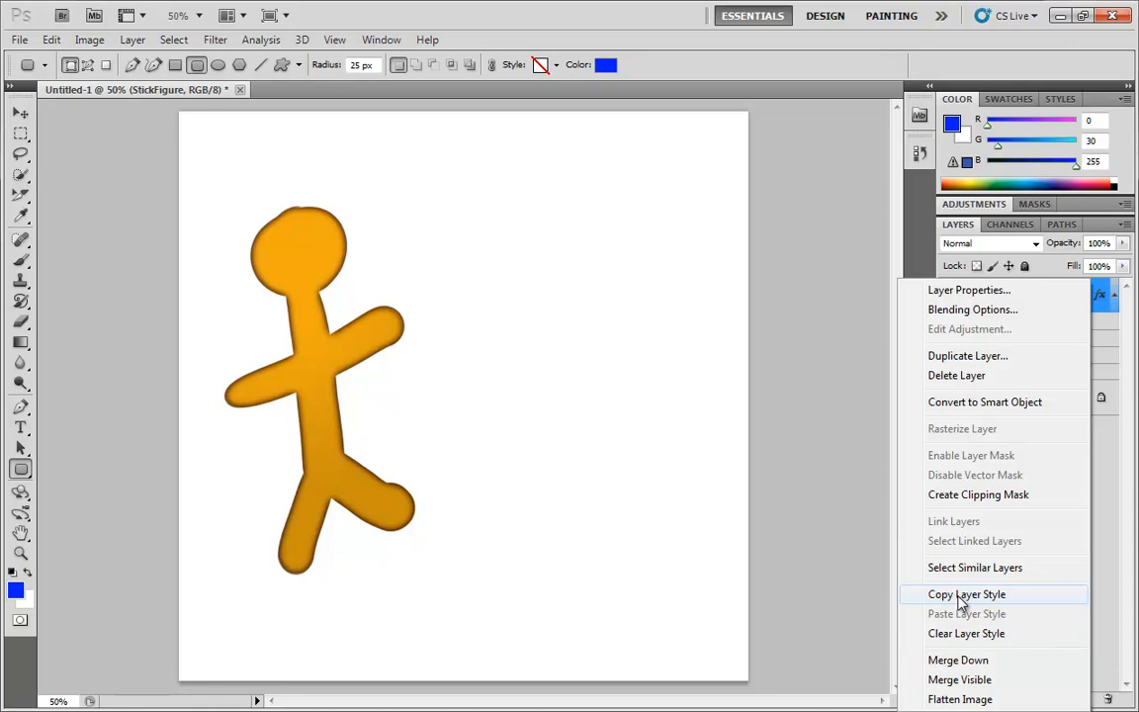
pyautogui.click(1113, 487)
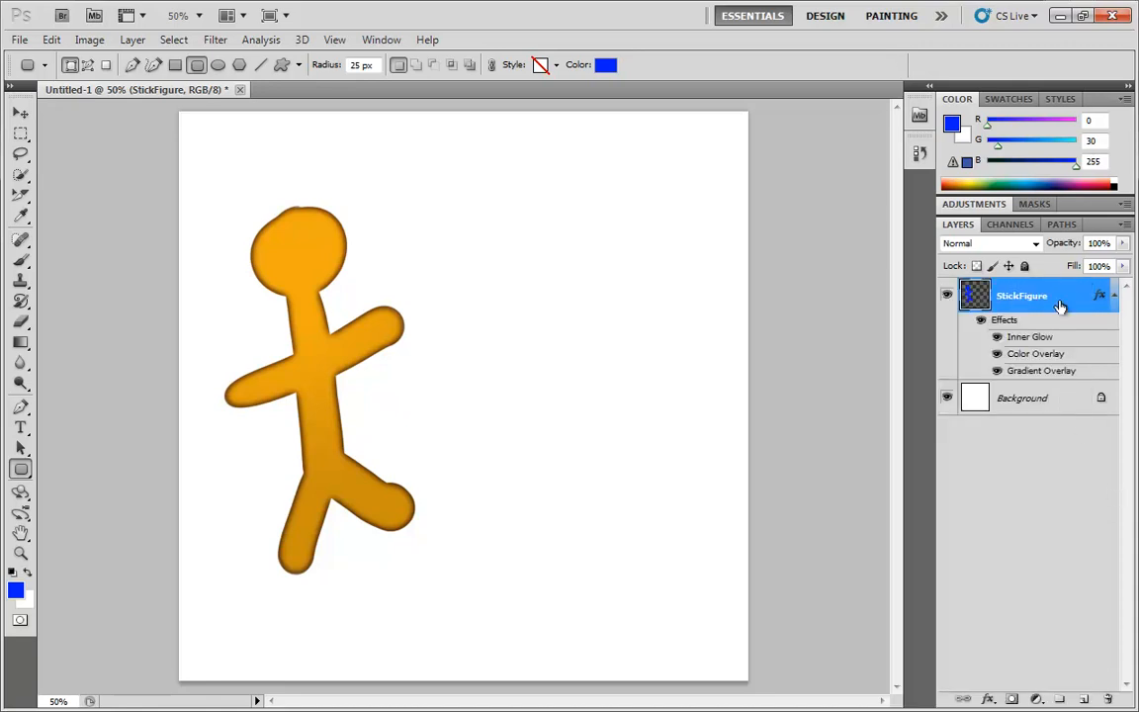
# Step: Apply the glossy orange preset style with Bevel and Emboss to the StickFigure layer
pyautogui.doubleClick(1093, 299)
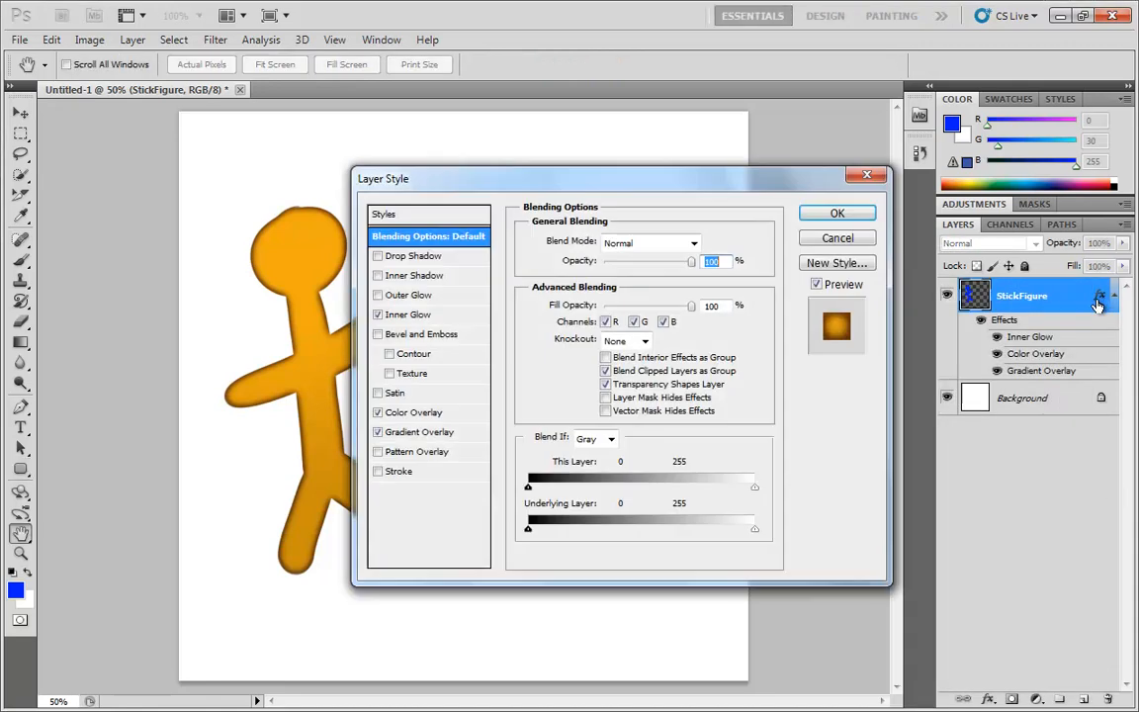
pyautogui.click(434, 216)
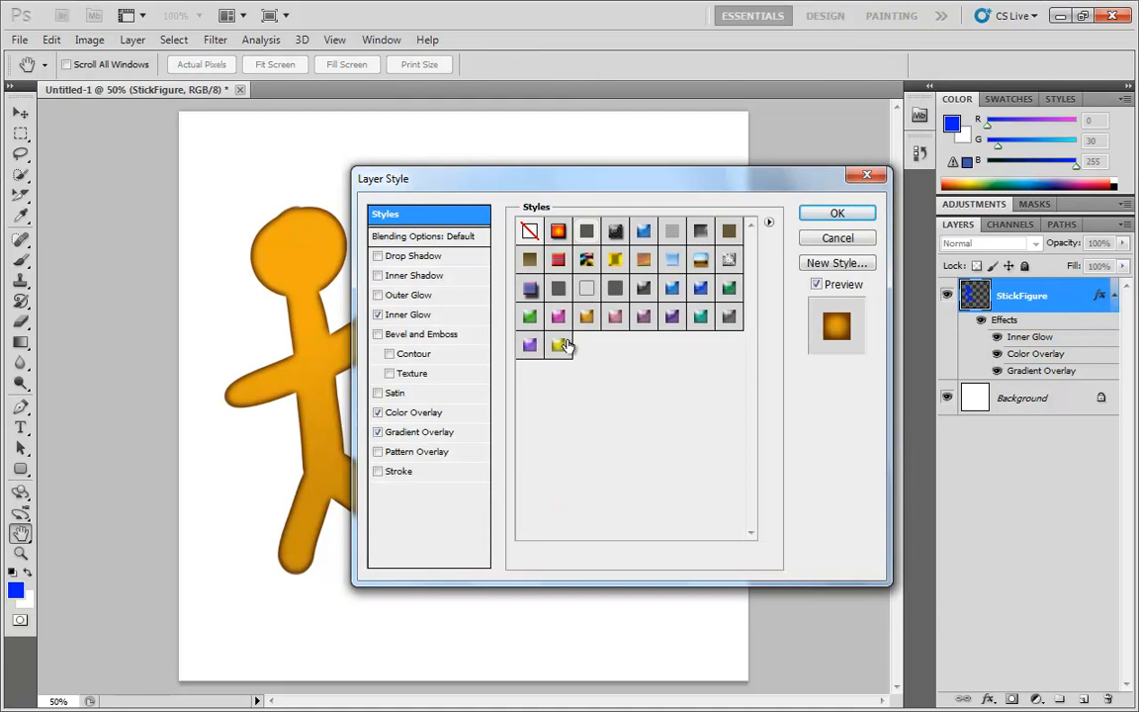
pyautogui.click(587, 319)
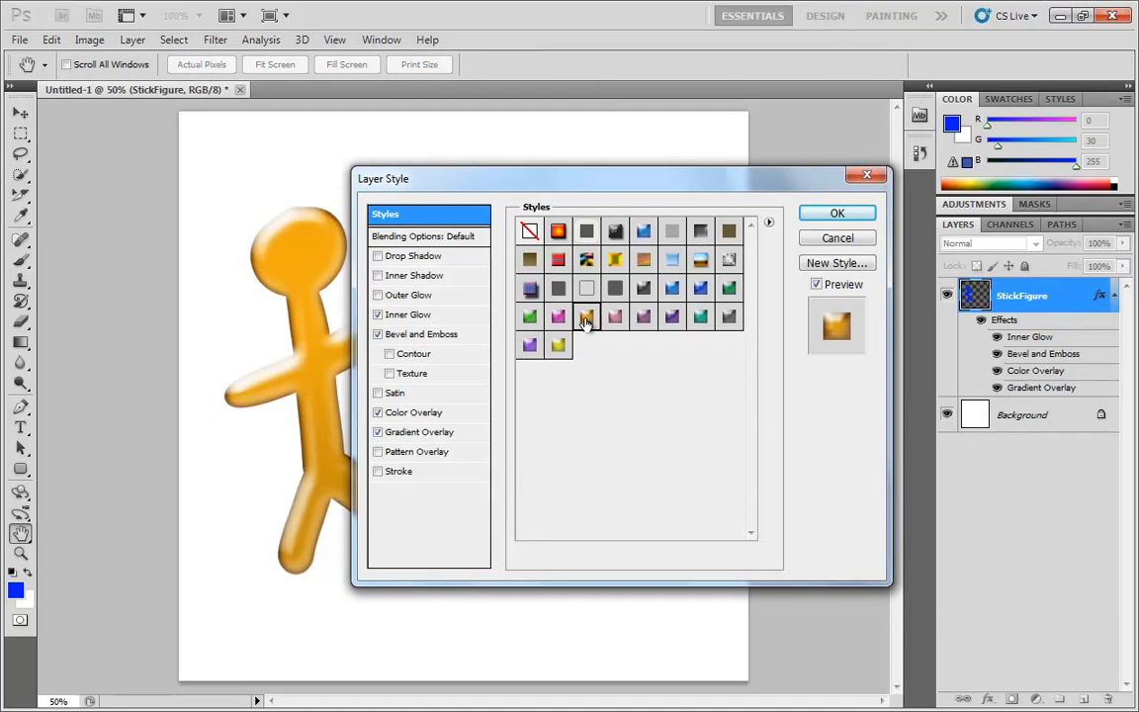
pyautogui.click(838, 214)
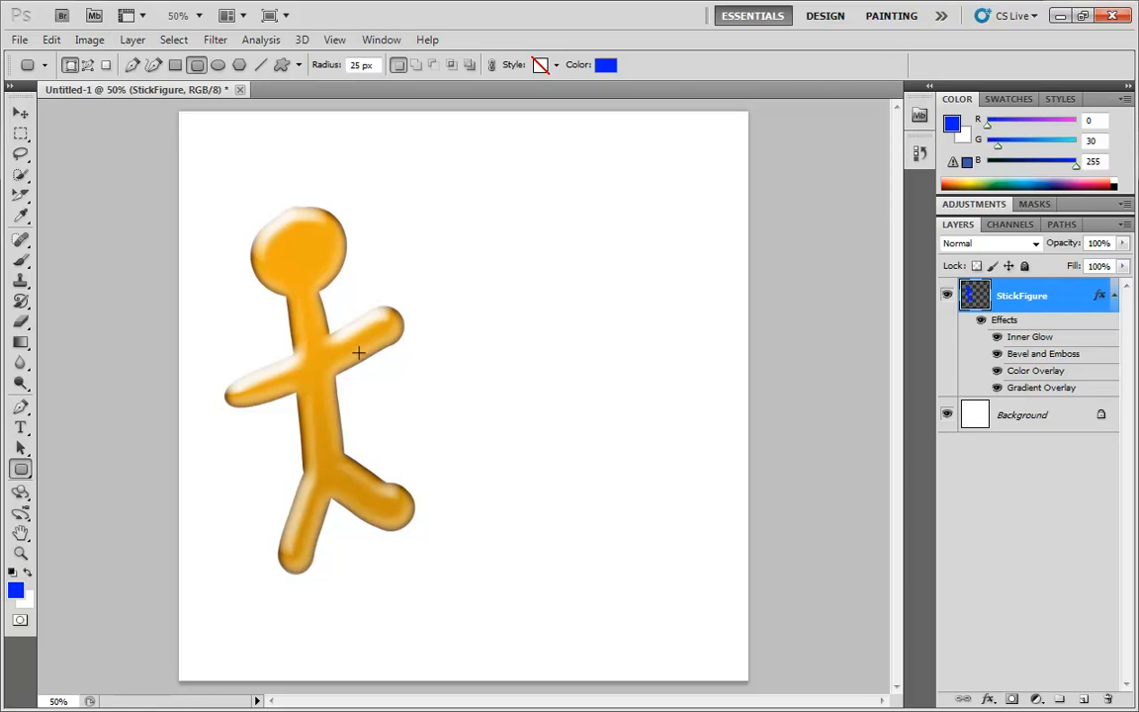
# Step: Add a new layer and paint a second blue stick figure beside the orange one with the Brush tool
pyautogui.click(1084, 699)
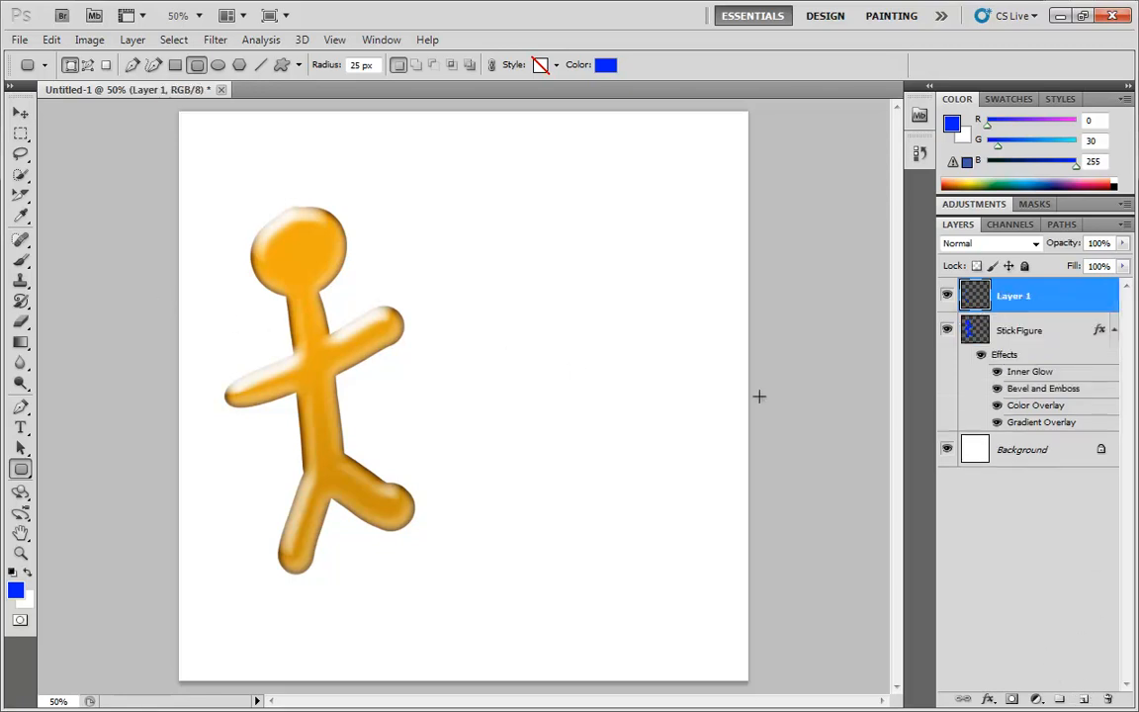
pyautogui.click(21, 259)
pyautogui.moveTo(544, 232); pyautogui.dragTo(574, 242)
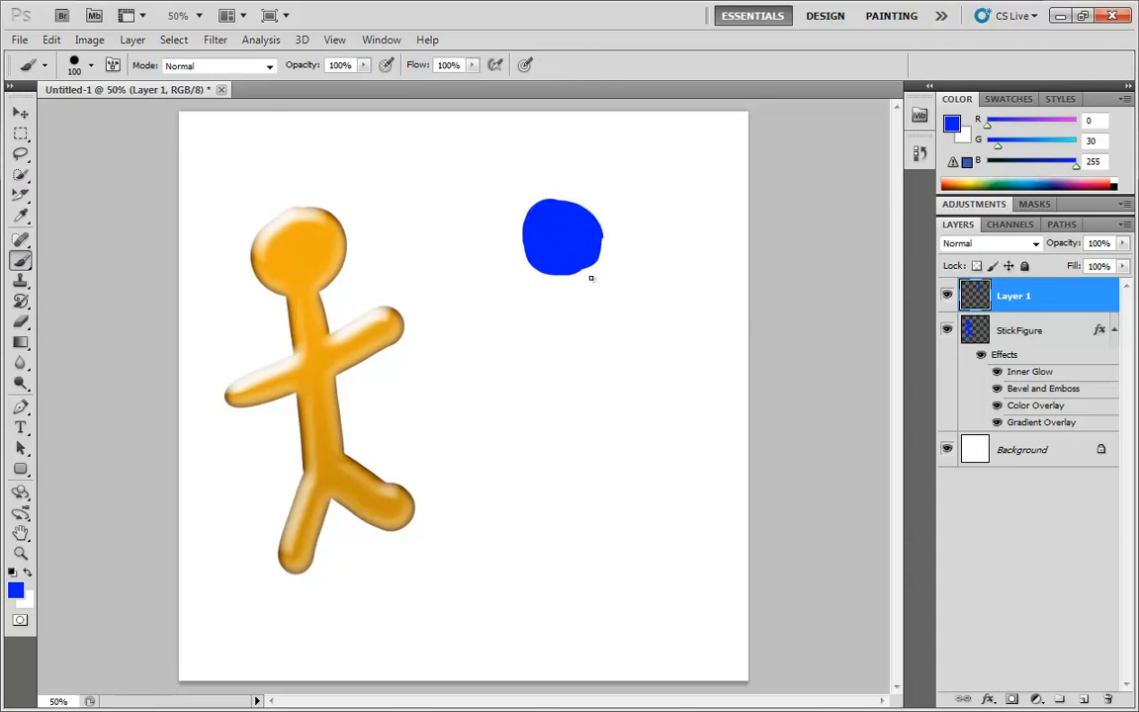
pyautogui.moveTo(604, 259)
pyautogui.mouseDown()
pyautogui.moveTo(566, 287)
pyautogui.moveTo(550, 243)
pyautogui.moveTo(506, 262)
pyautogui.mouseUp()
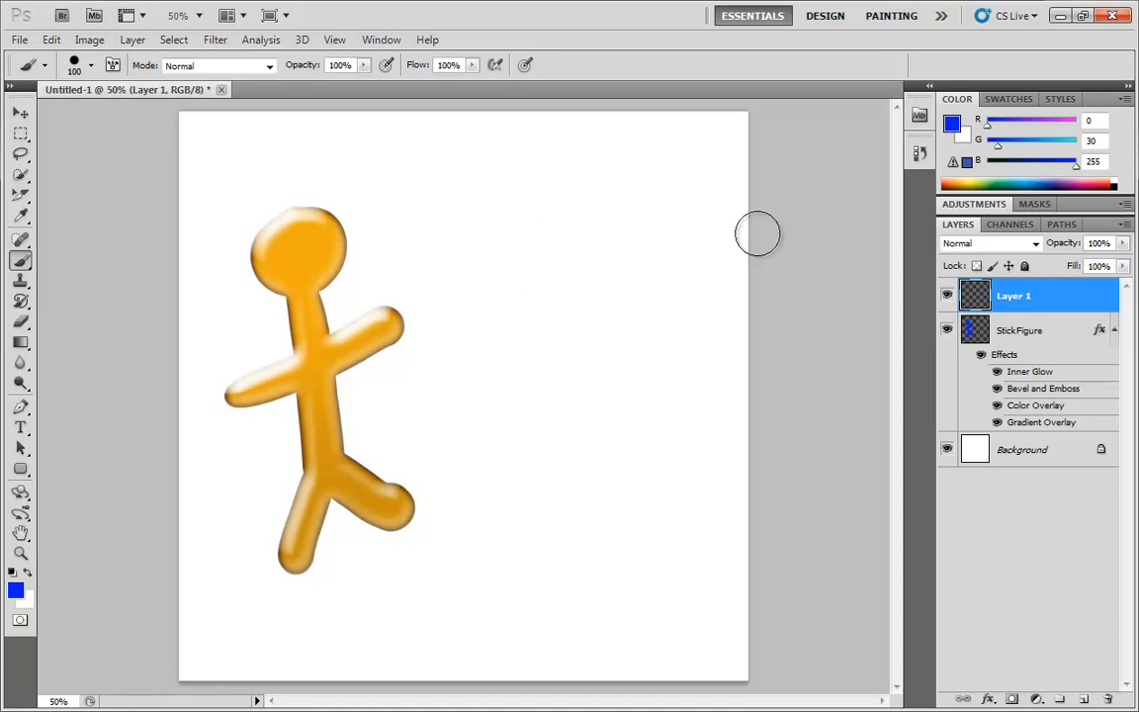
pyautogui.moveTo(587, 234)
pyautogui.mouseDown()
pyautogui.moveTo(574, 237)
pyautogui.moveTo(575, 297)
pyautogui.moveTo(601, 432)
pyautogui.moveTo(668, 509)
pyautogui.mouseUp()
pyautogui.moveTo(510, 340); pyautogui.dragTo(655, 352)
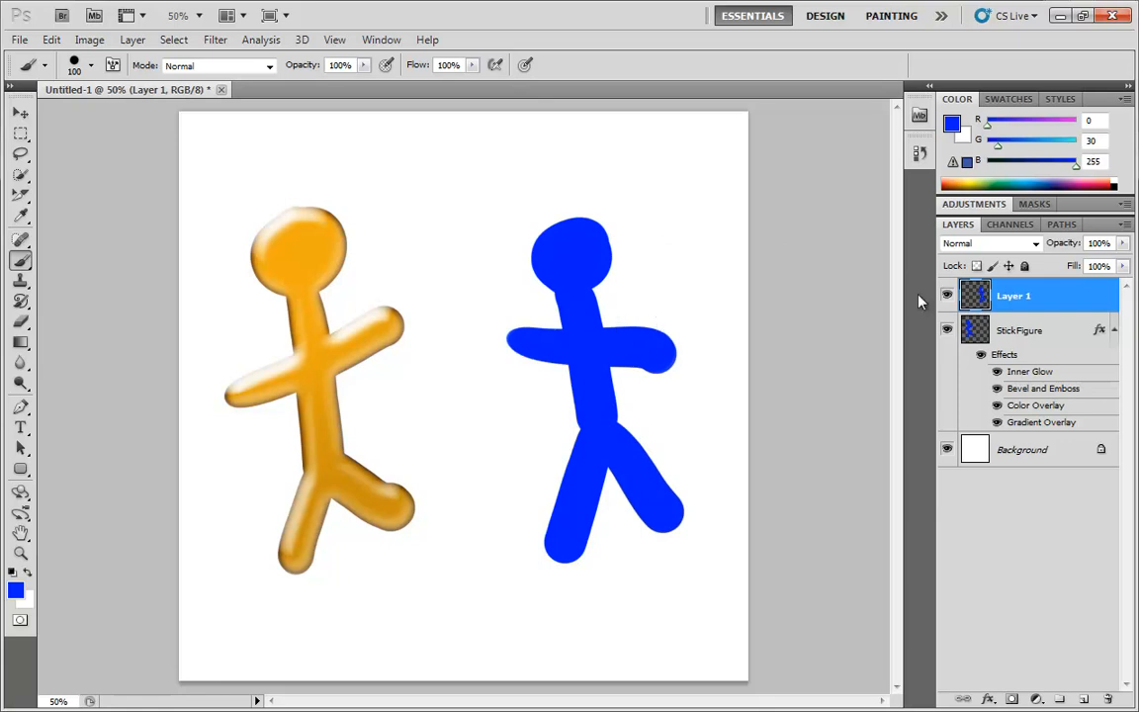
# Step: Copy StickFigure's layer style, paste it onto Layer 1, and undo the paste
pyautogui.rightClick(1098, 334)
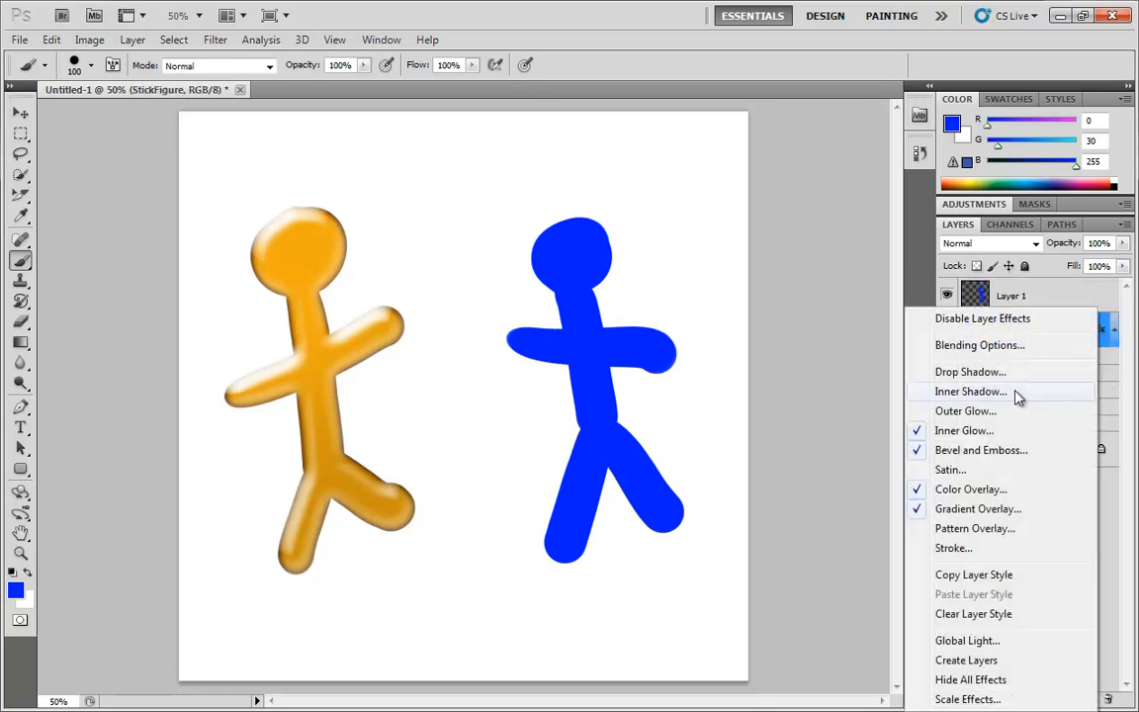
pyautogui.click(964, 583)
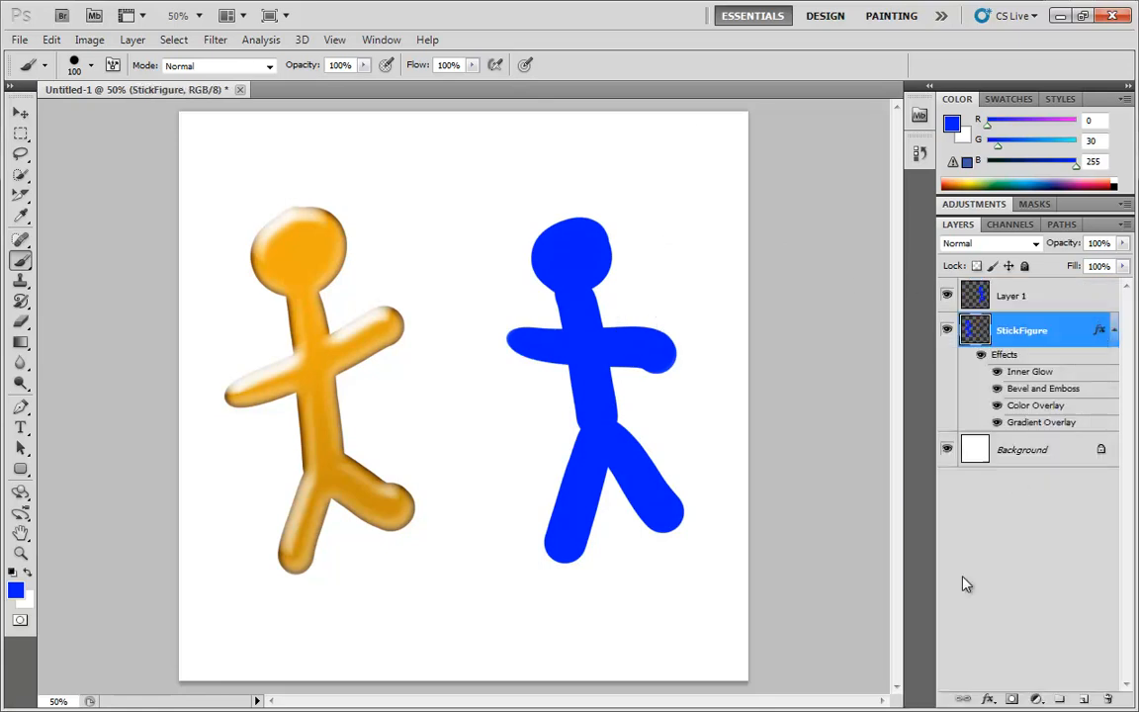
pyautogui.rightClick(1060, 295)
pyautogui.click(900, 614)
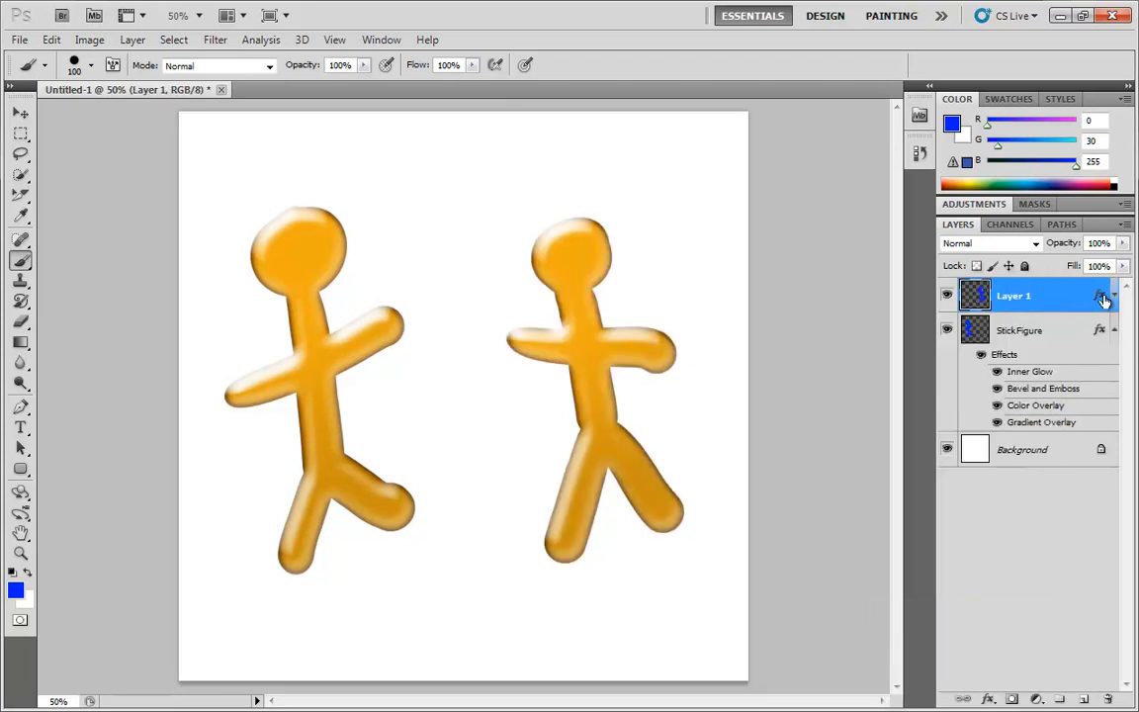
pyautogui.hotkey('ctrl', 'z')
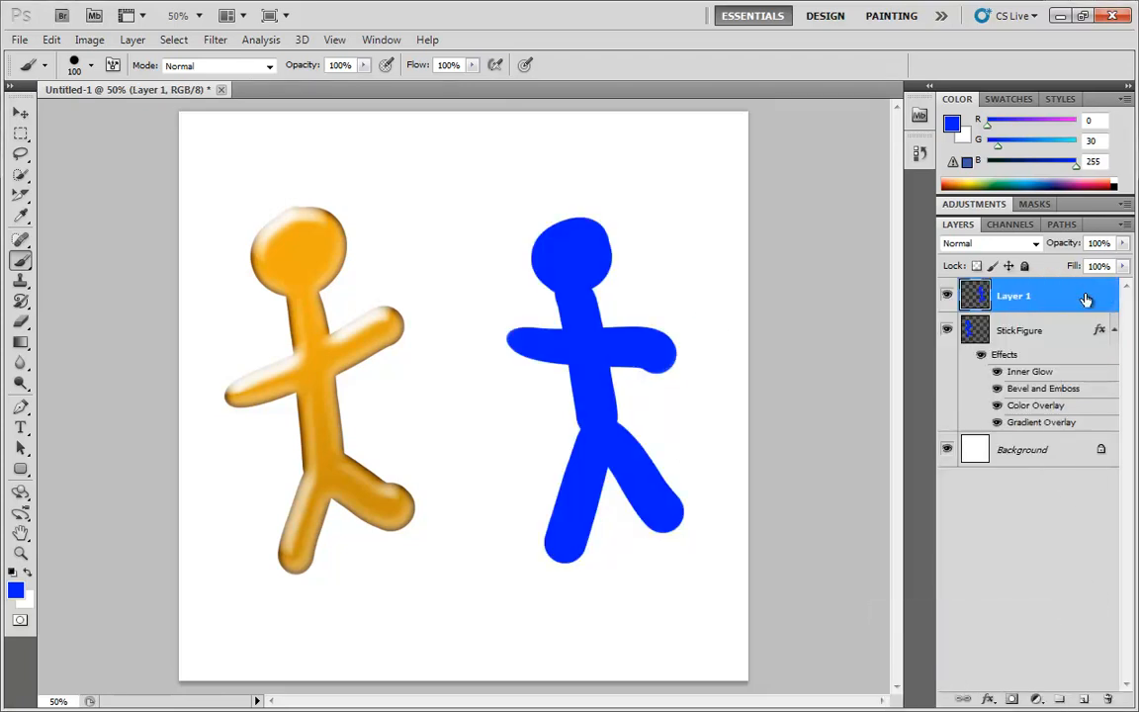
# Step: Apply the glossy orange preset style to Layer 1, and clear that layer's style again
pyautogui.doubleClick(1085, 300)
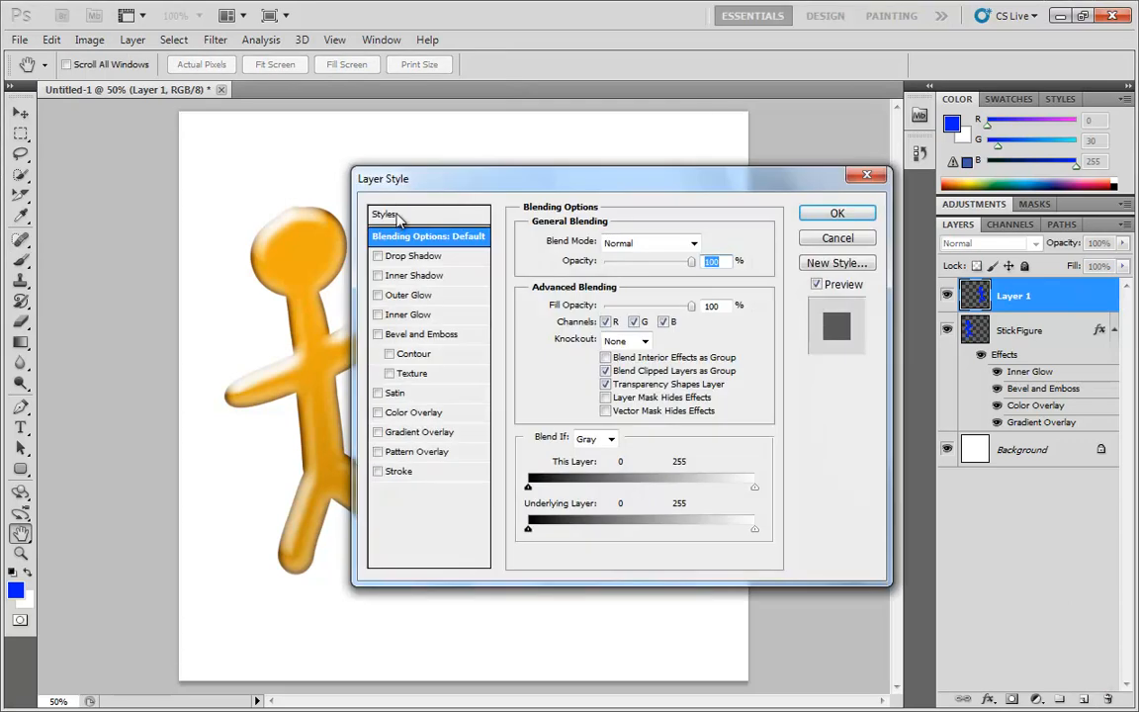
pyautogui.click(385, 213)
pyautogui.click(586, 316)
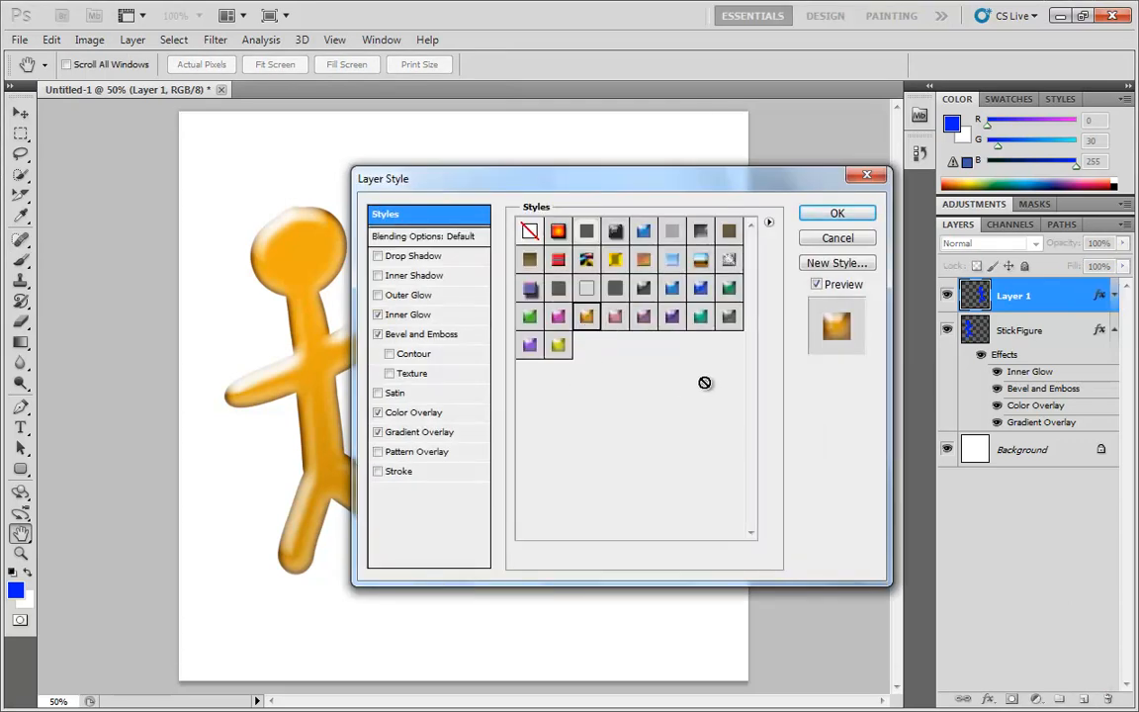
pyautogui.click(836, 216)
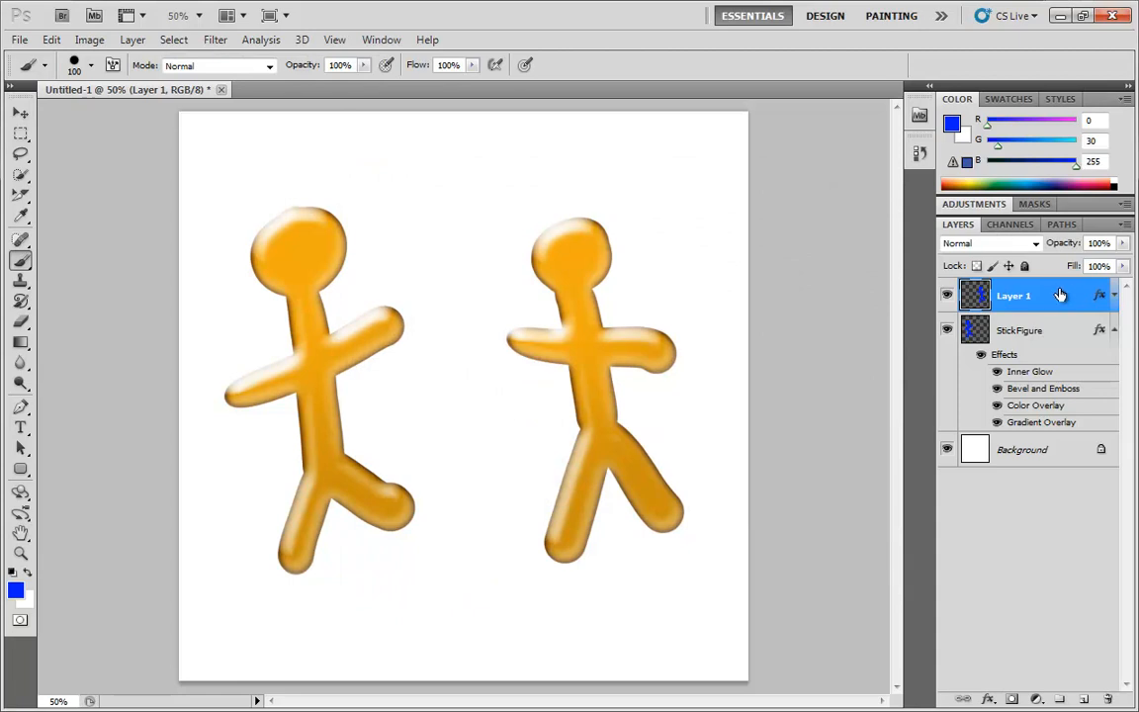
pyautogui.rightClick(1091, 298)
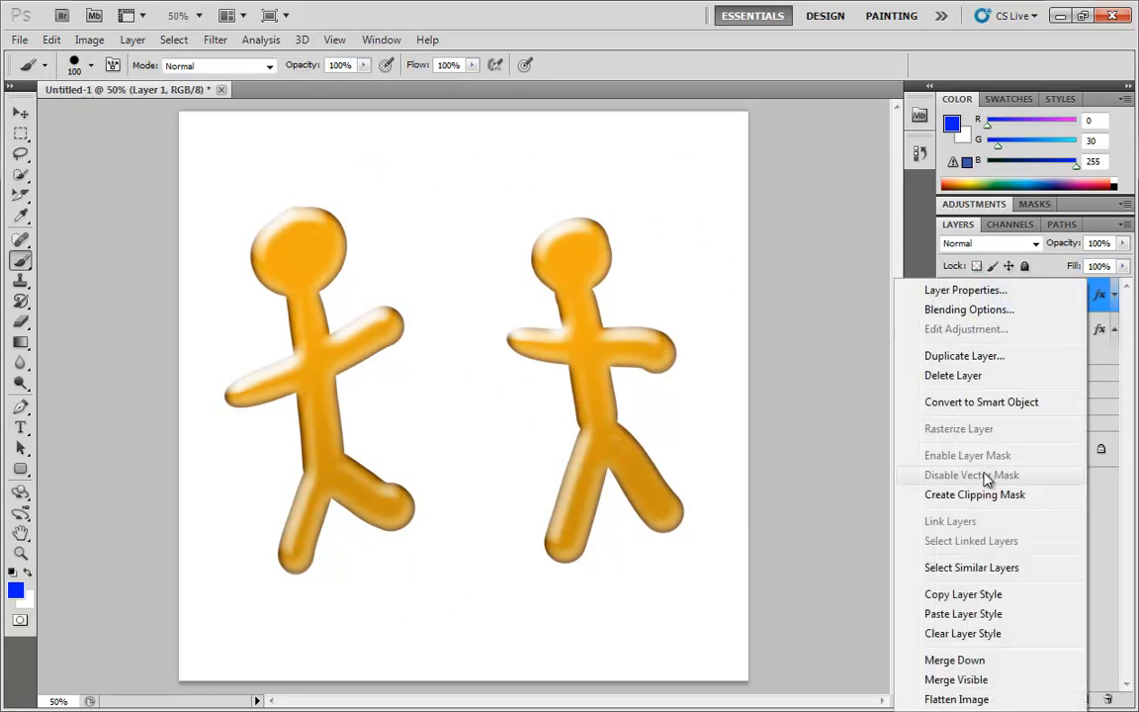
pyautogui.click(957, 634)
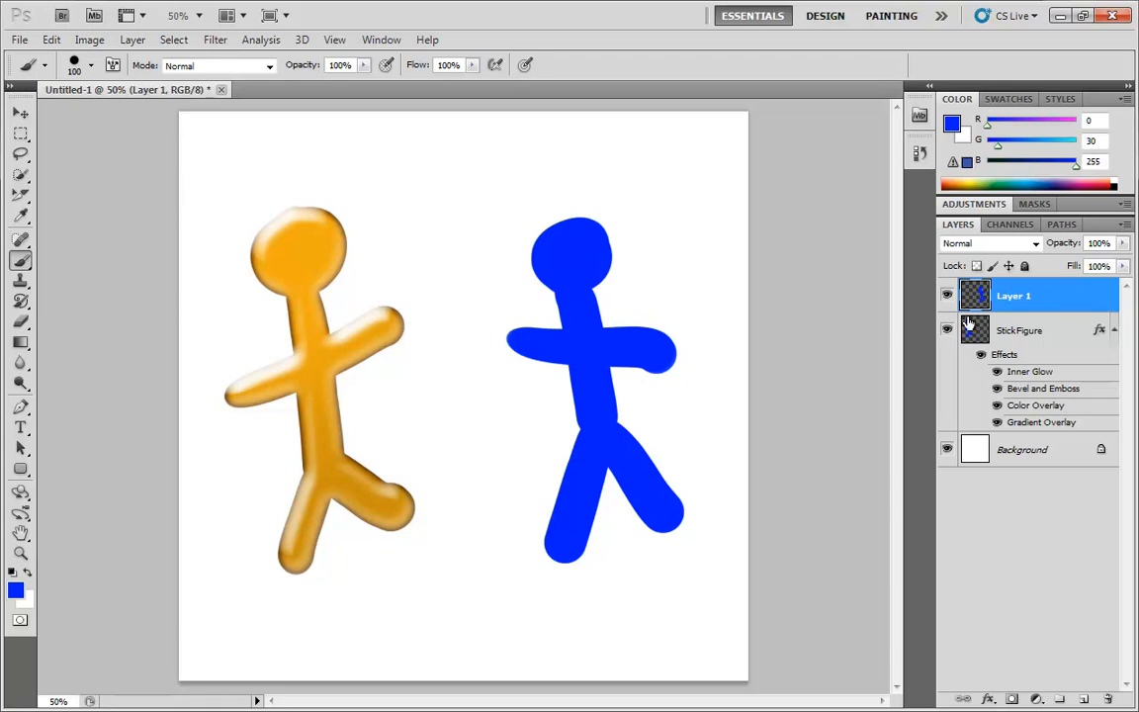
pyautogui.click(131, 42)
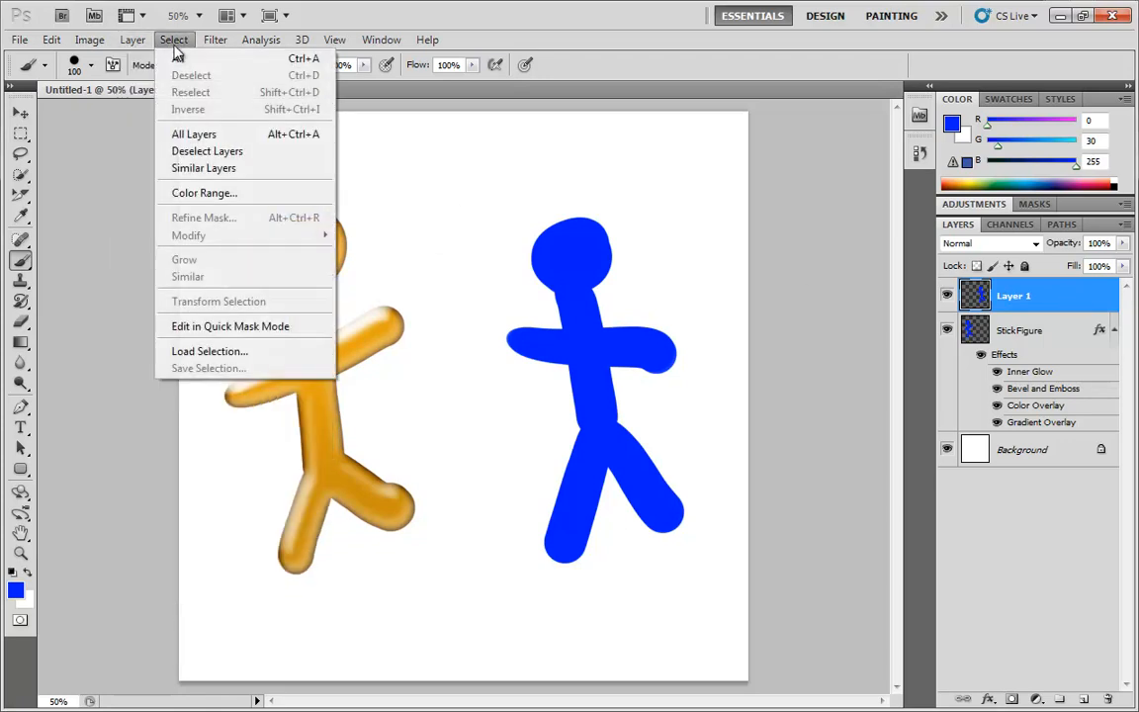
pyautogui.moveTo(157, 139)
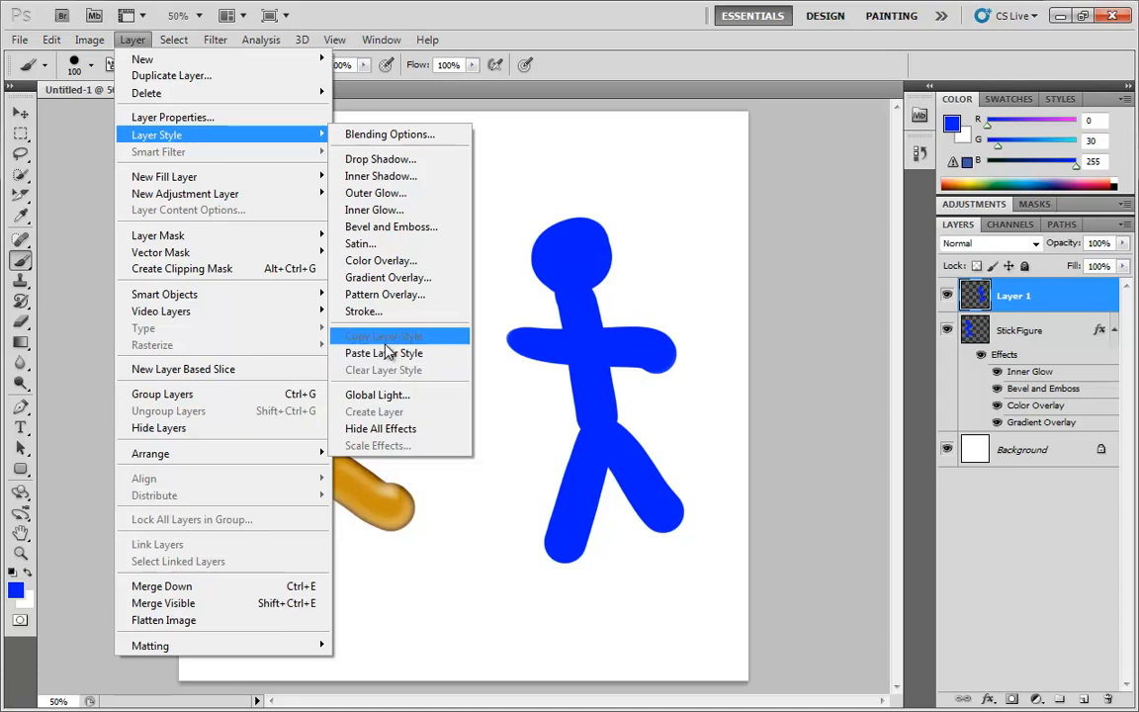
pyautogui.click(802, 330)
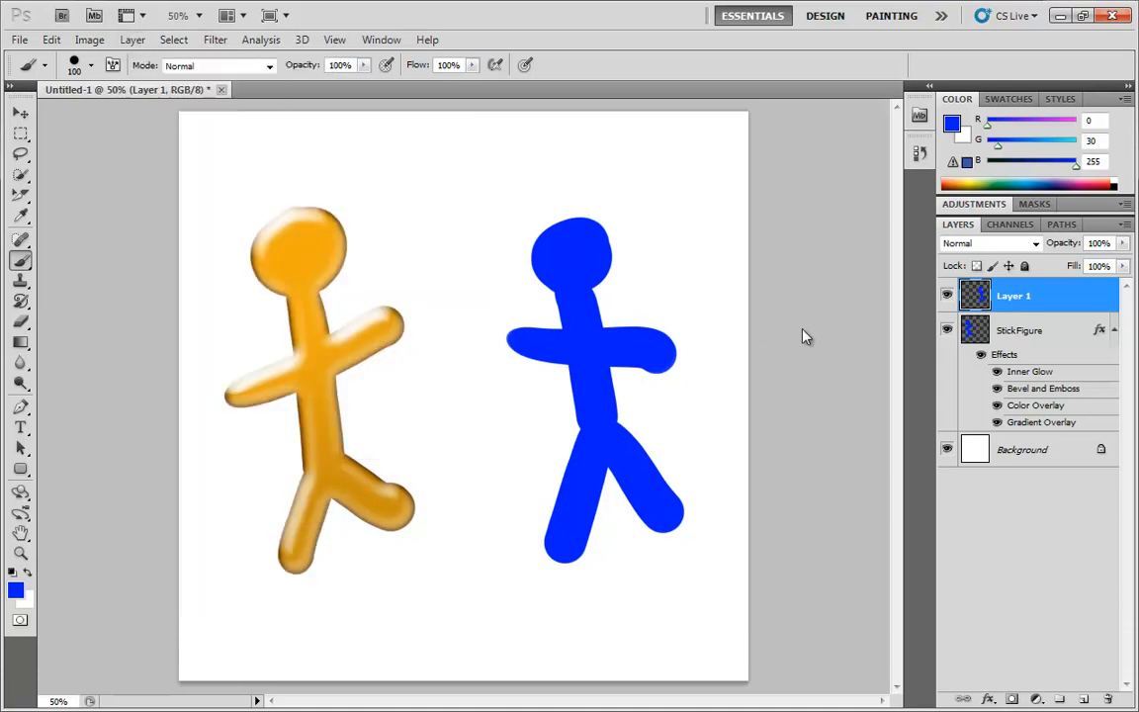